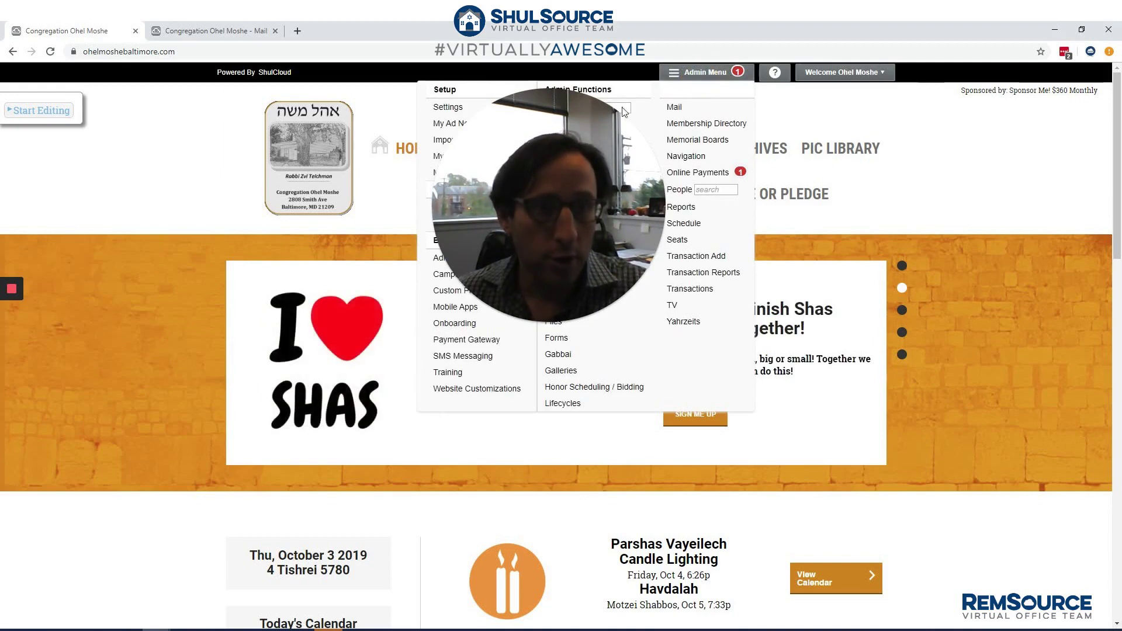
Open Batch Billing from the admin functions and start creating a new batch charge
left_click_drag(562, 117, 207, 135)
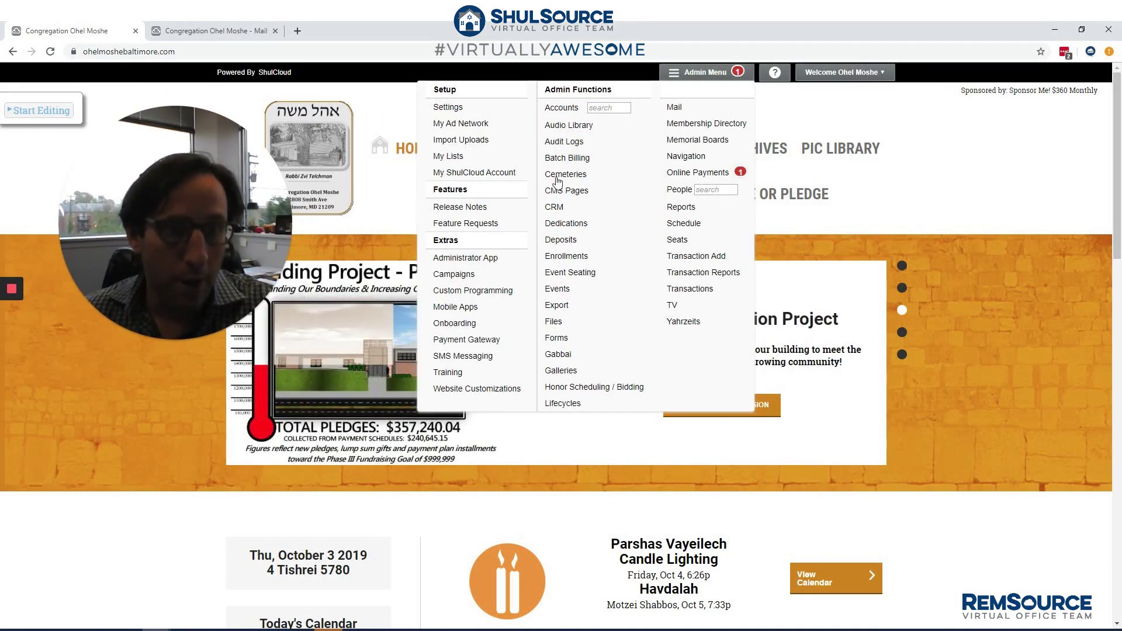
left_click(559, 158)
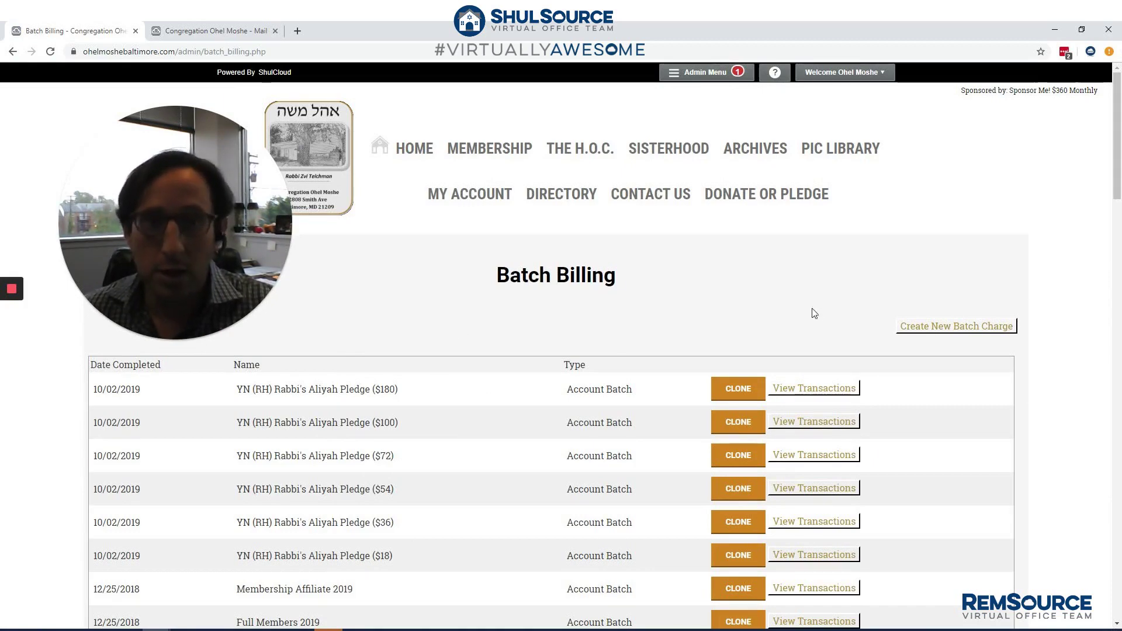
left_click(914, 329)
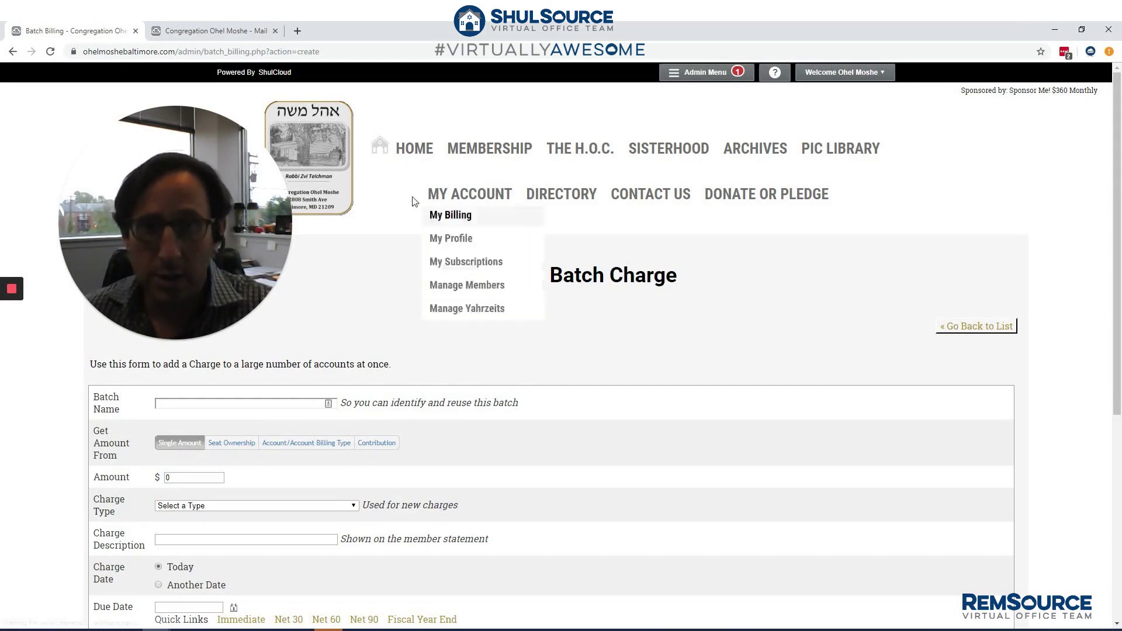
Set the batch charge's single amount to $18 and its charge type to Rabbi's Aliyah Campaign
left_click_drag(216, 131, 910, 159)
scroll(262, 285, "down", 3)
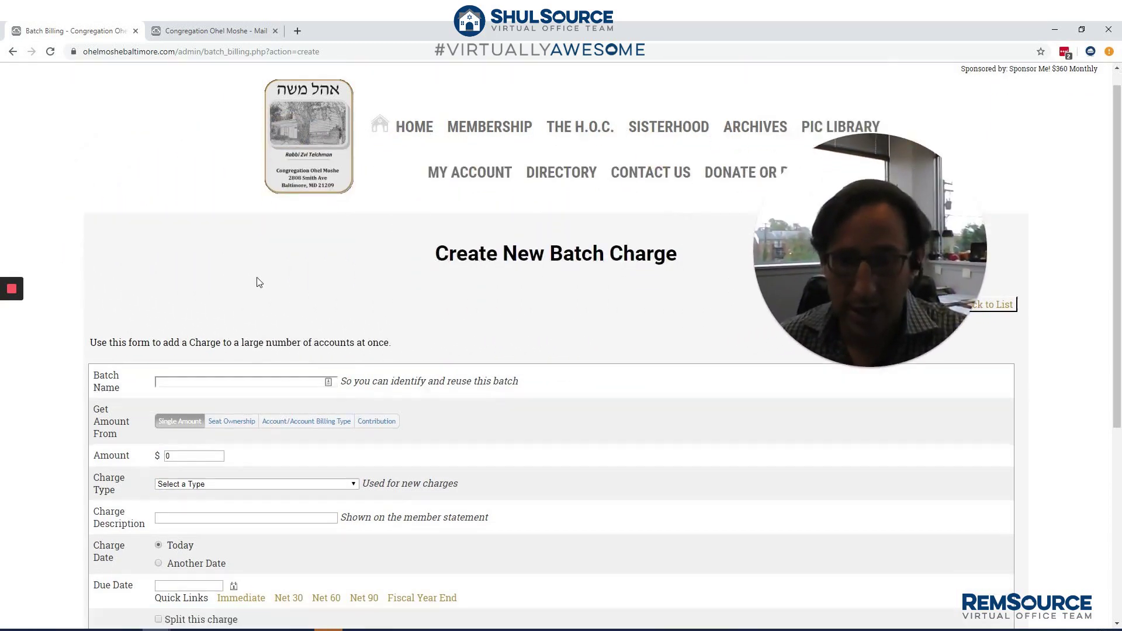
left_click(218, 228)
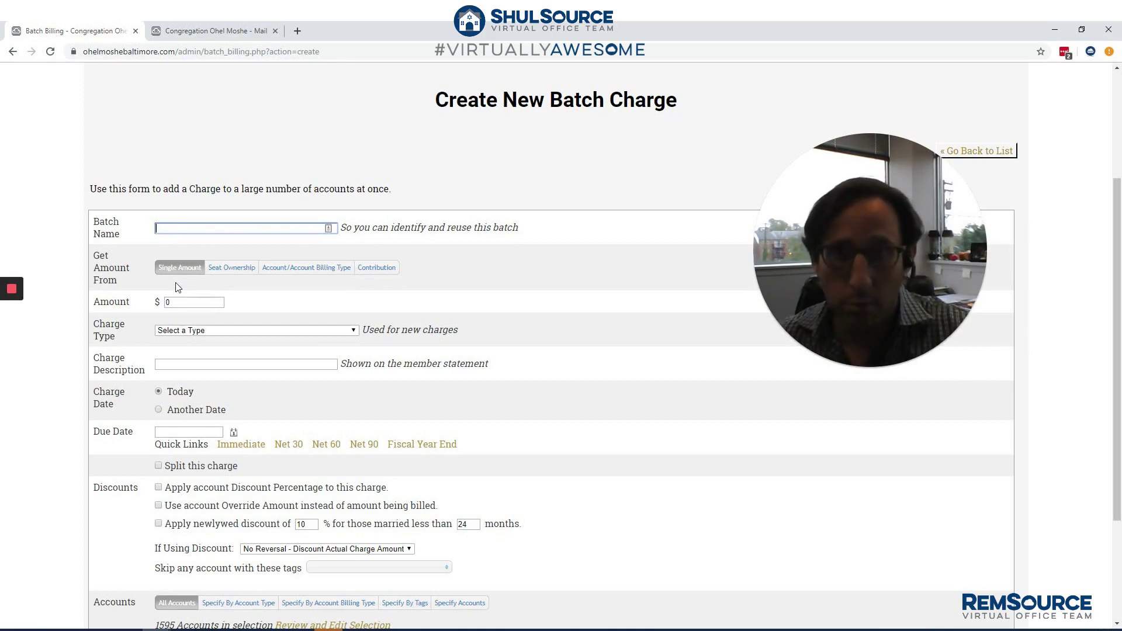
left_click(185, 304)
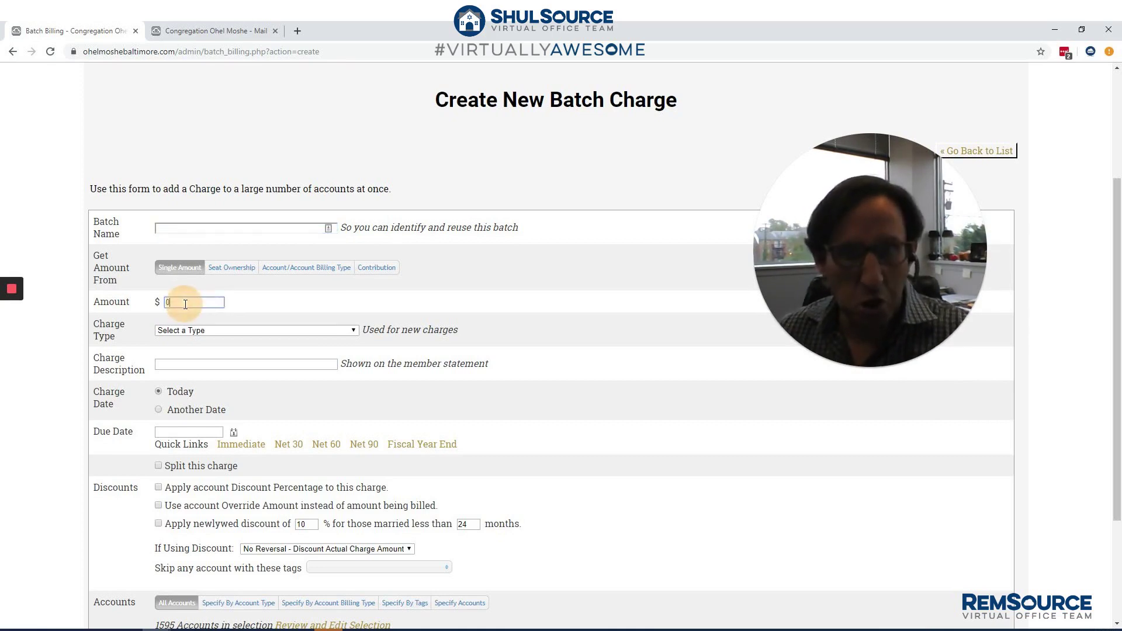
double_click(167, 302)
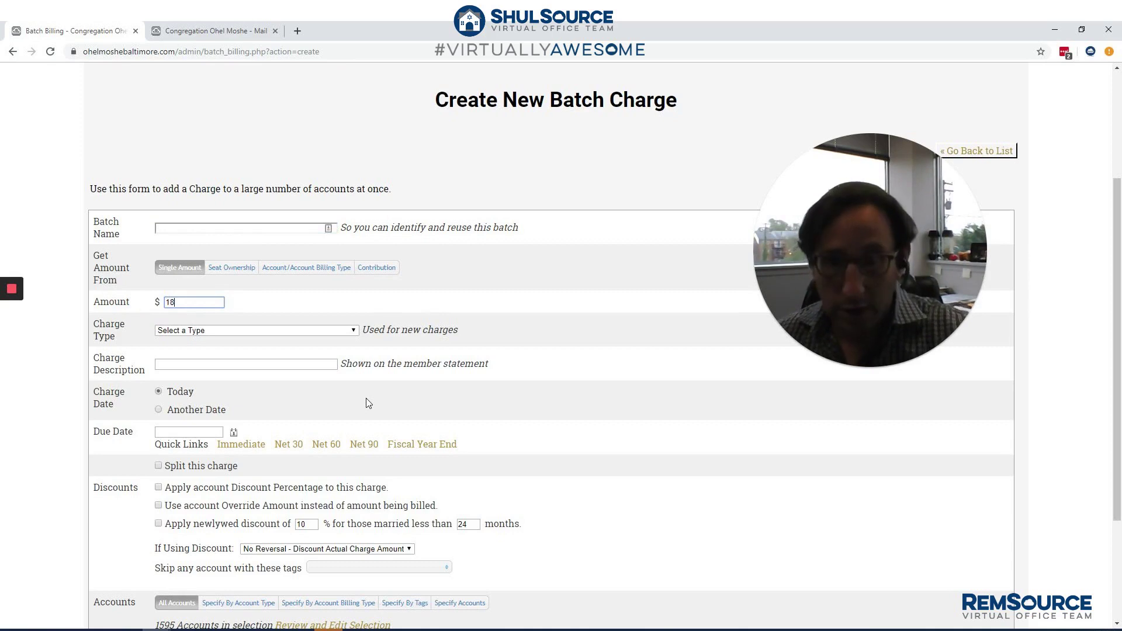
left_click(235, 330)
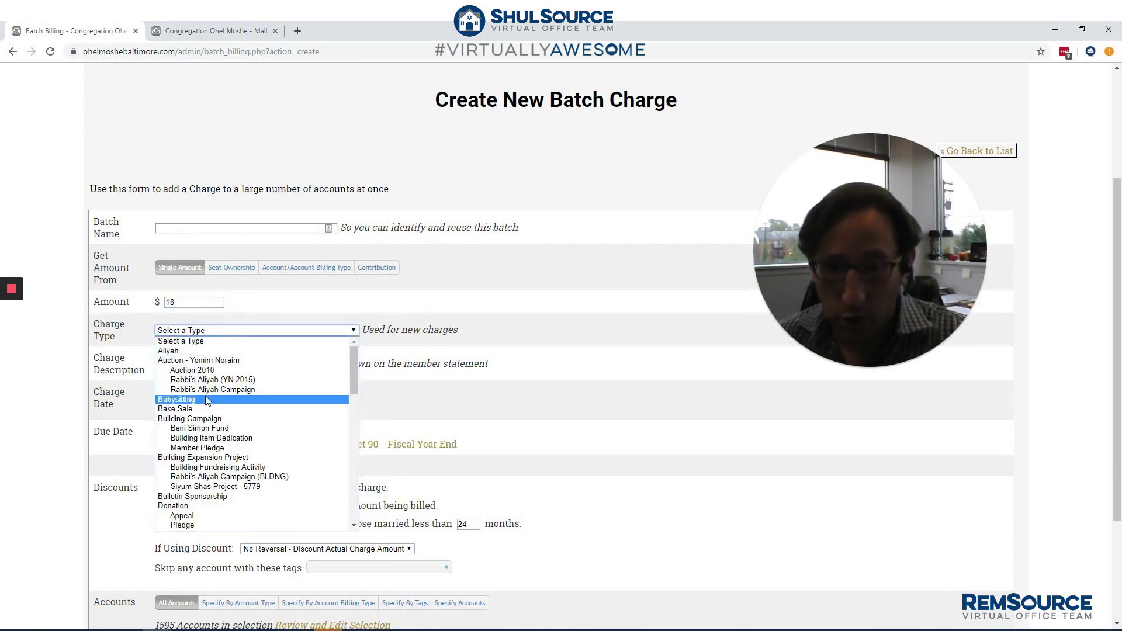
left_click(188, 389)
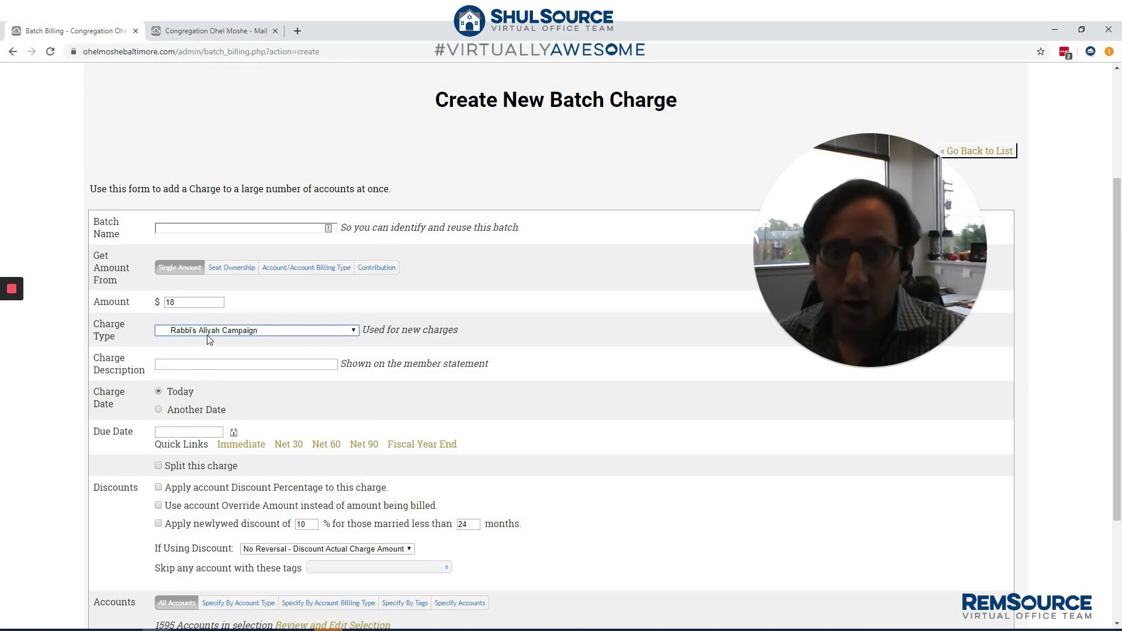
Enter "Group Aliyah for Rabbi on RH" as the charge description
left_click(191, 366)
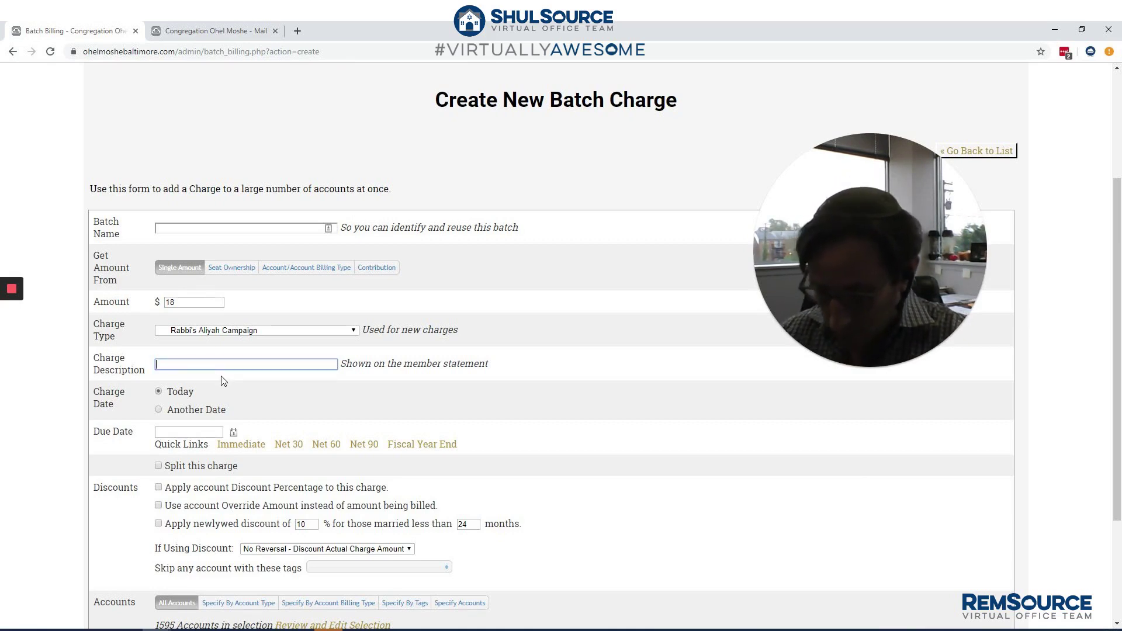
type("Group All")
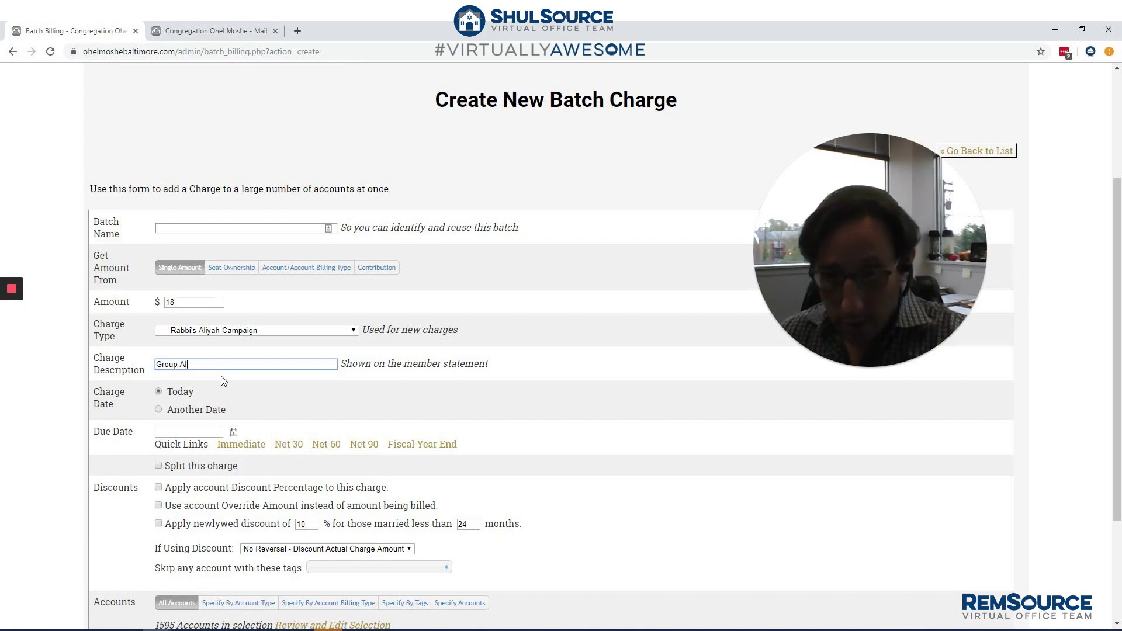
type("yah for Ra")
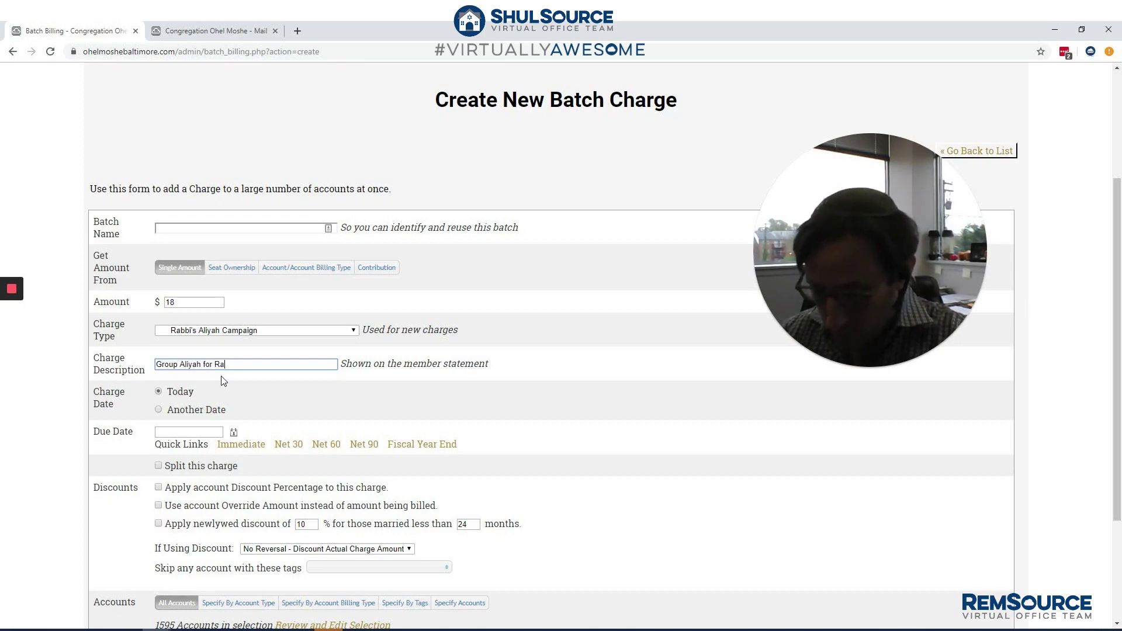
type("bbi on")
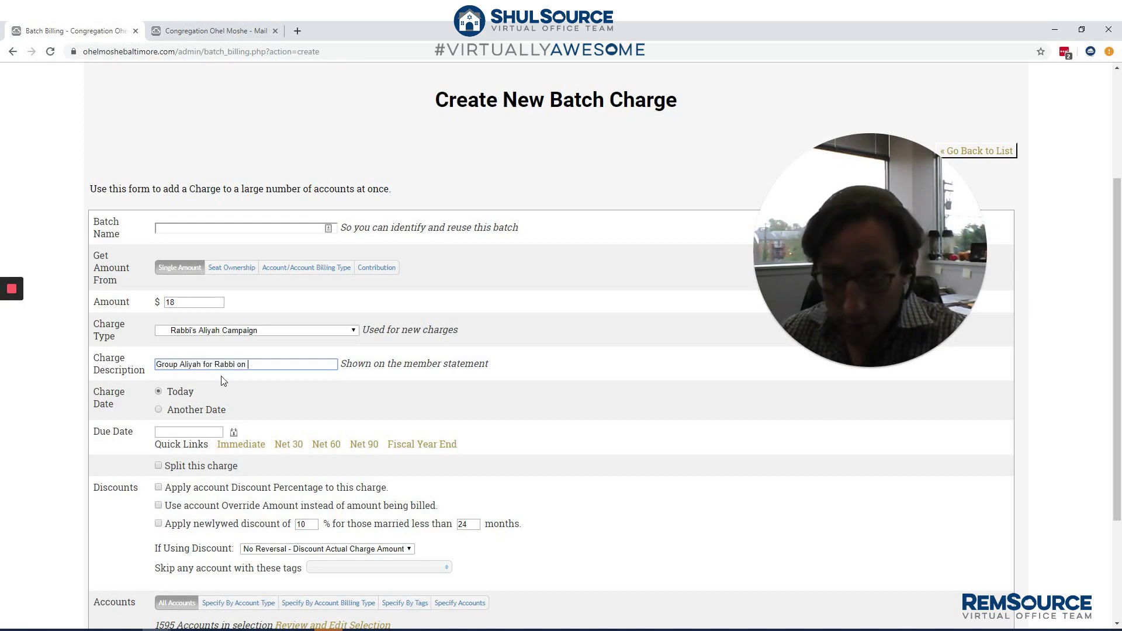
type(" RH")
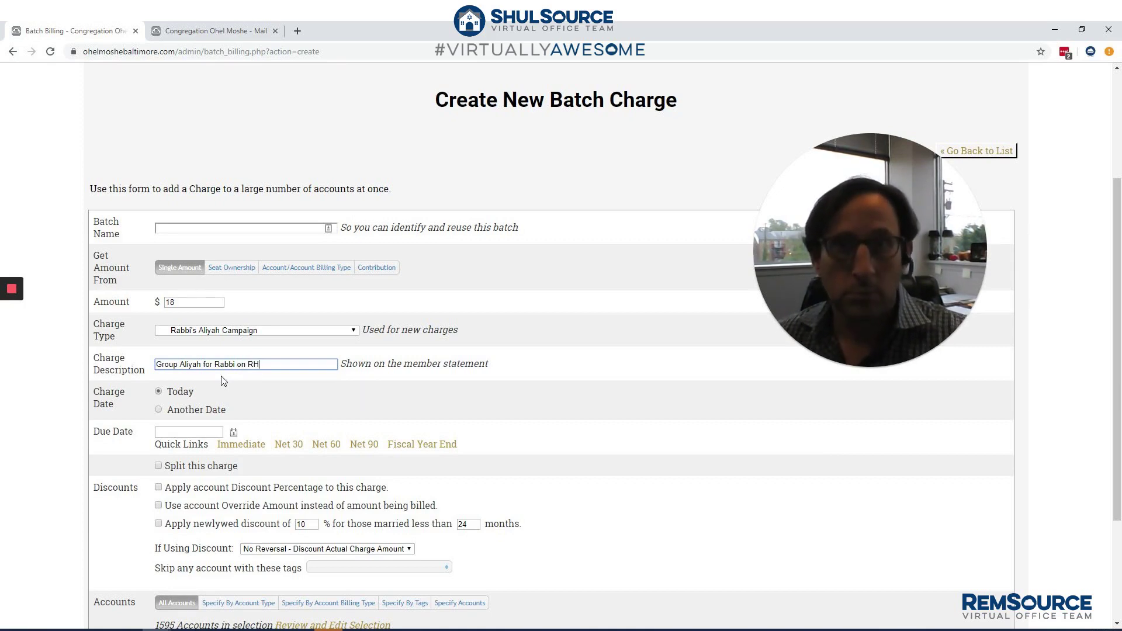
Try the option to split the charge into payments, and turn it off again
scroll(140, 316, "down", 2)
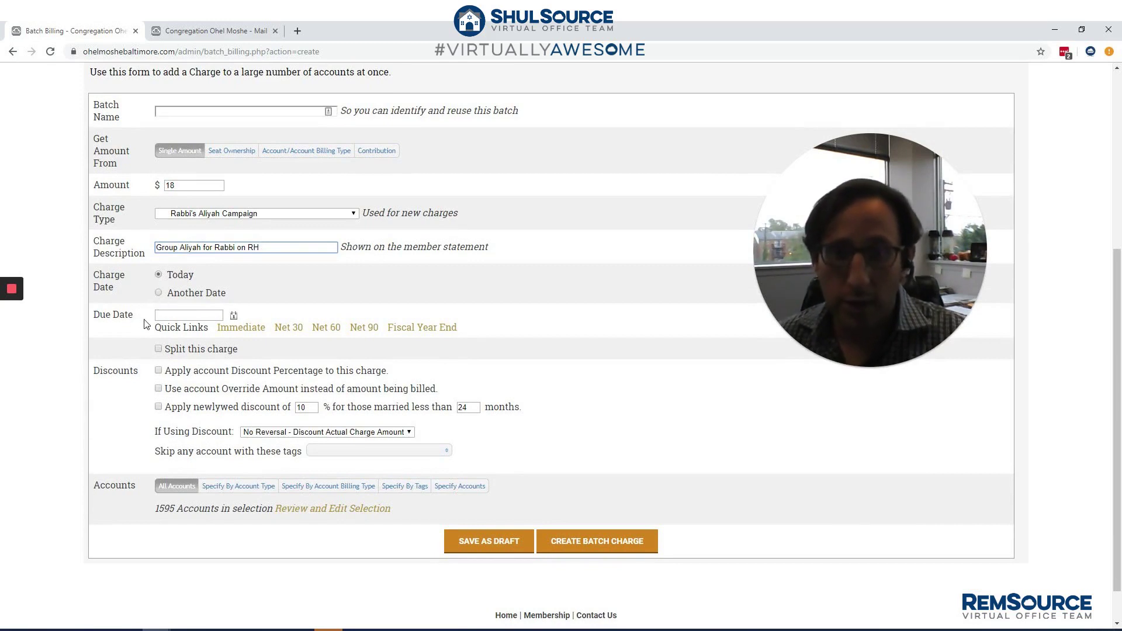
scroll(234, 330, "down", 1)
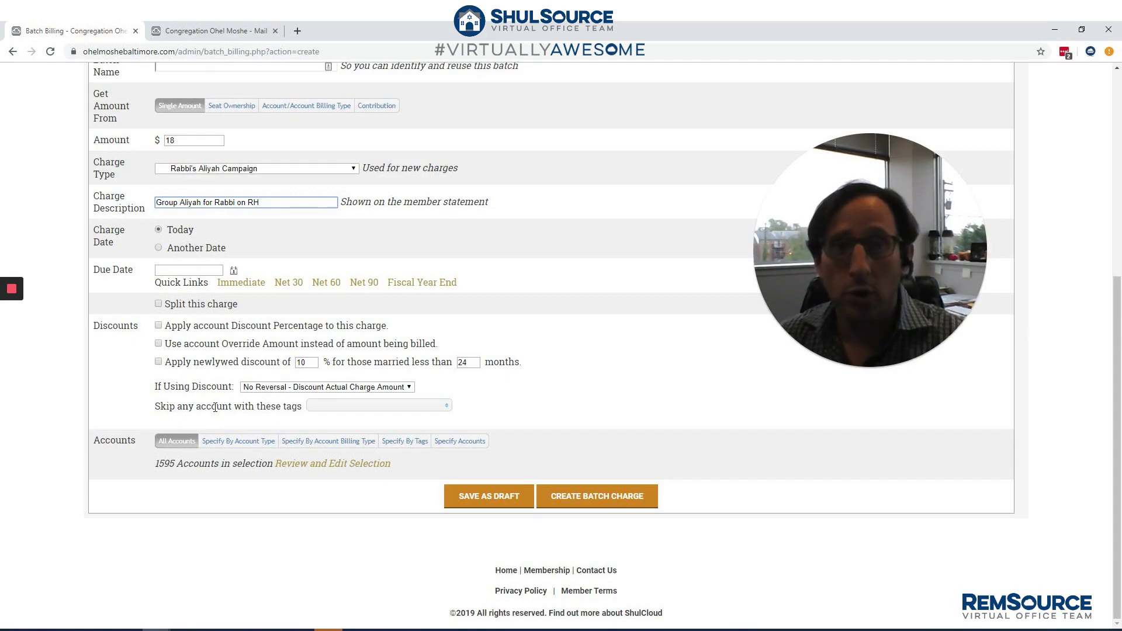
left_click(158, 303)
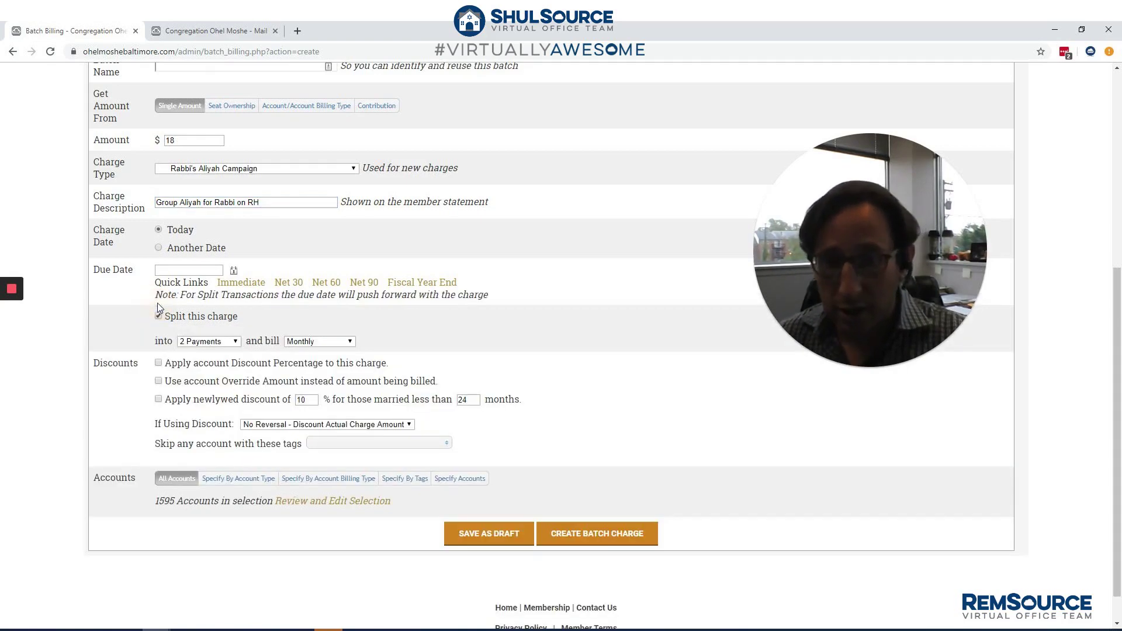
left_click(158, 316)
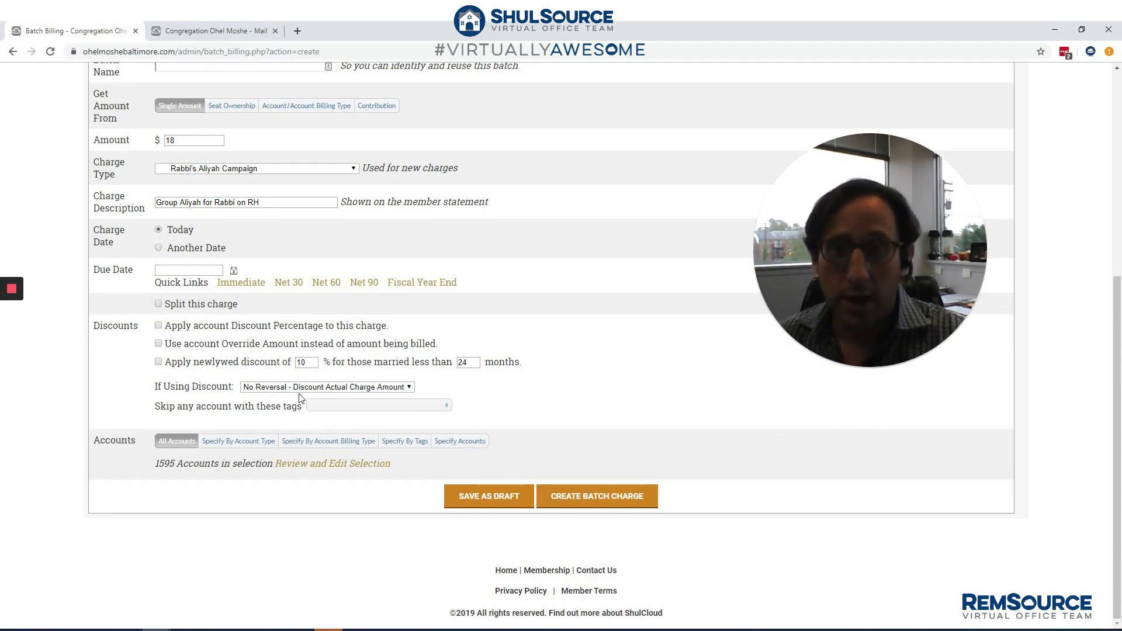
Set the batch charge's account selection to Specify Accounts
scroll(297, 402, "up", 3)
scroll(297, 402, "down", 3)
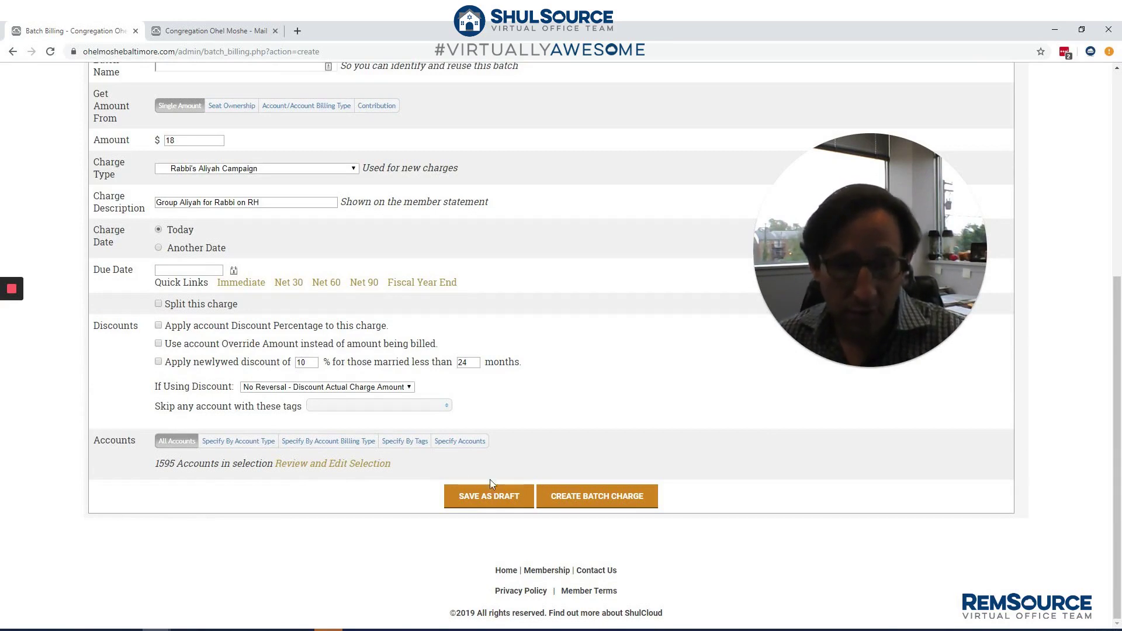
left_click(463, 443)
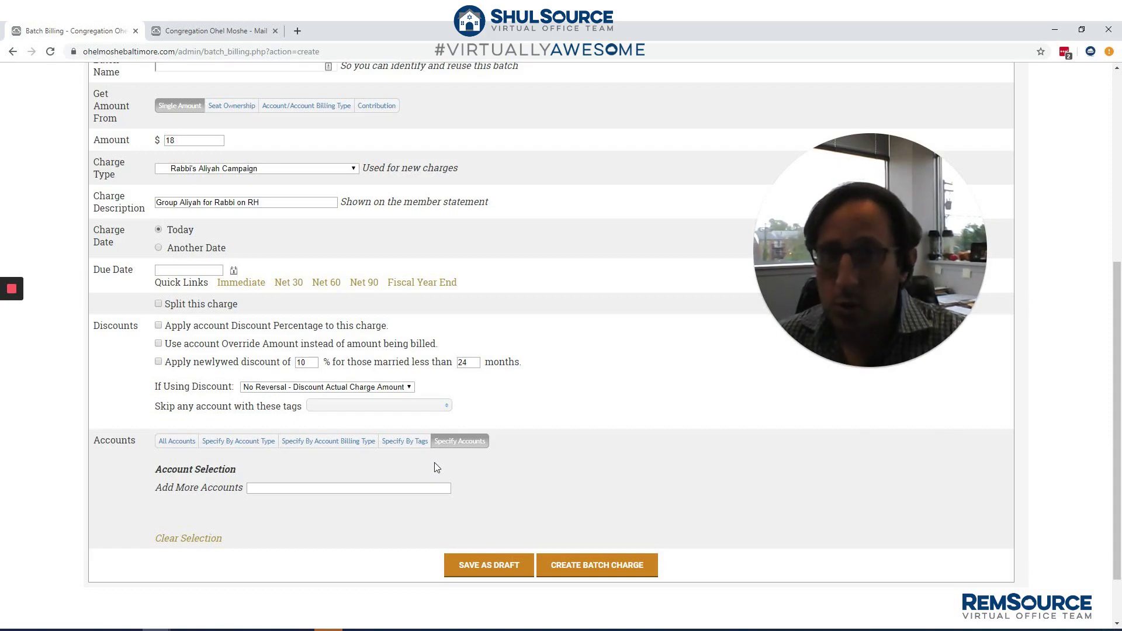
scroll(374, 450, "up", 1)
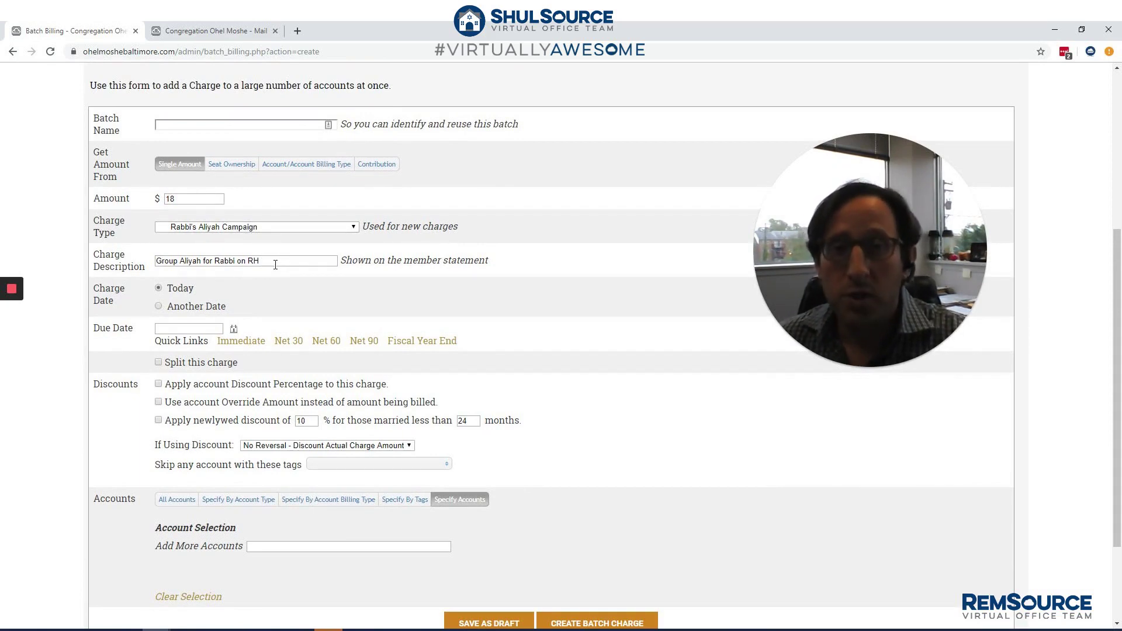
scroll(276, 264, "down", 1)
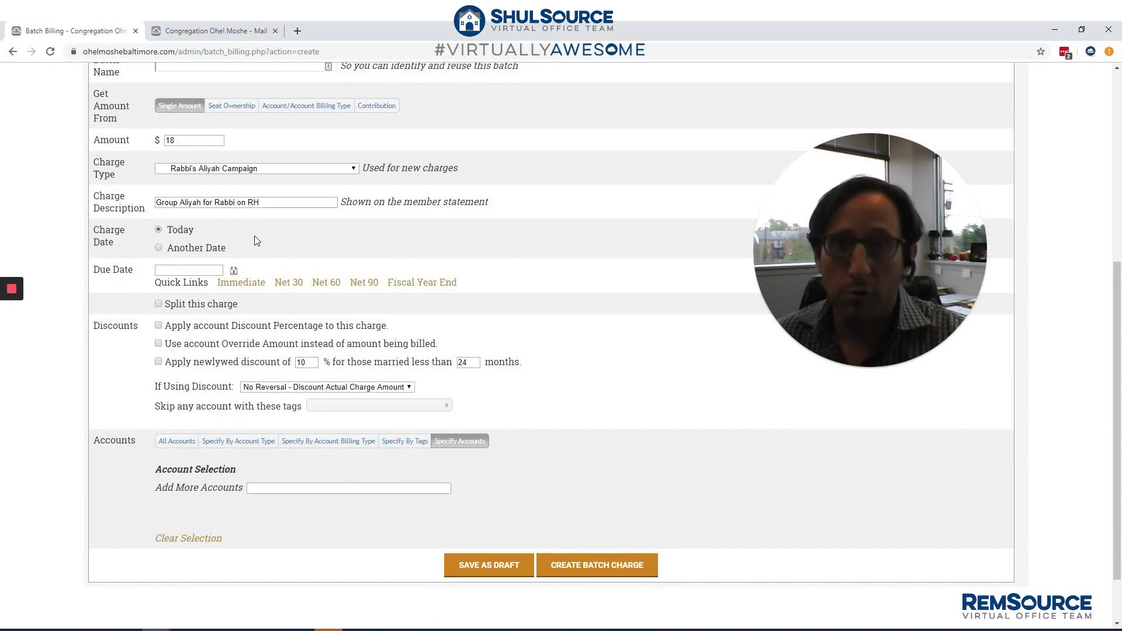
scroll(265, 237, "up", 1)
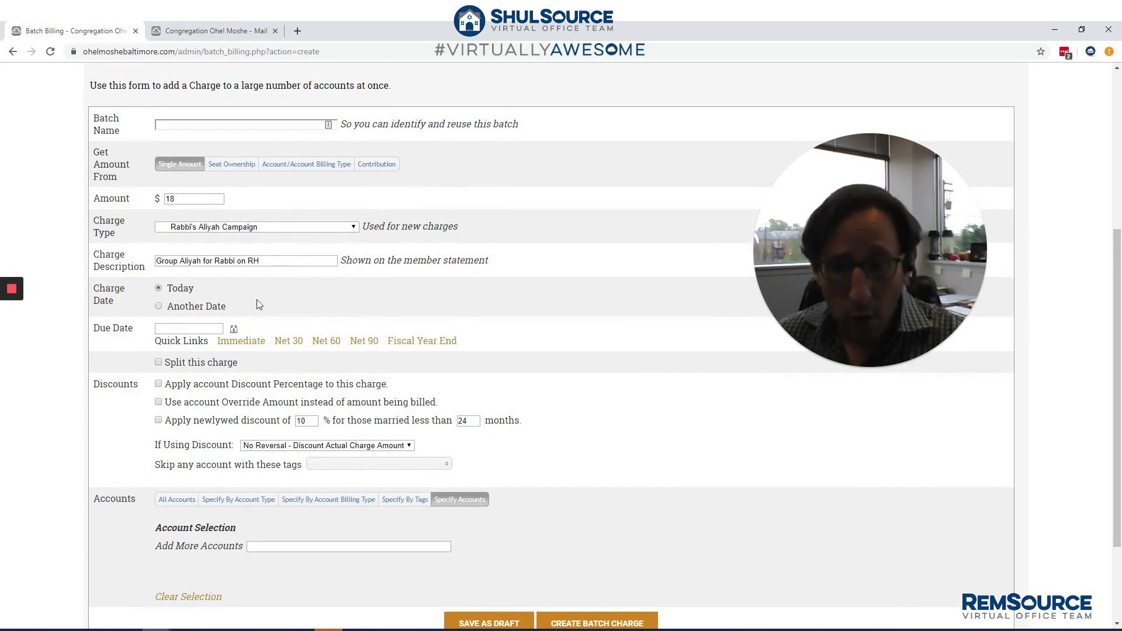
scroll(266, 328, "down", 1)
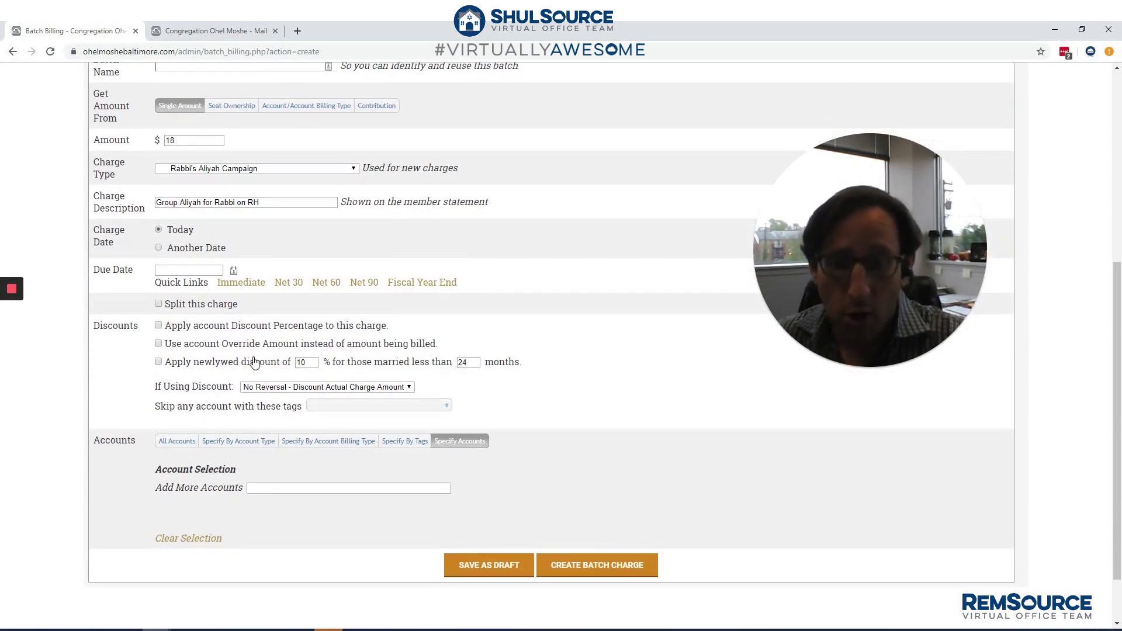
scroll(254, 362, "up", 1)
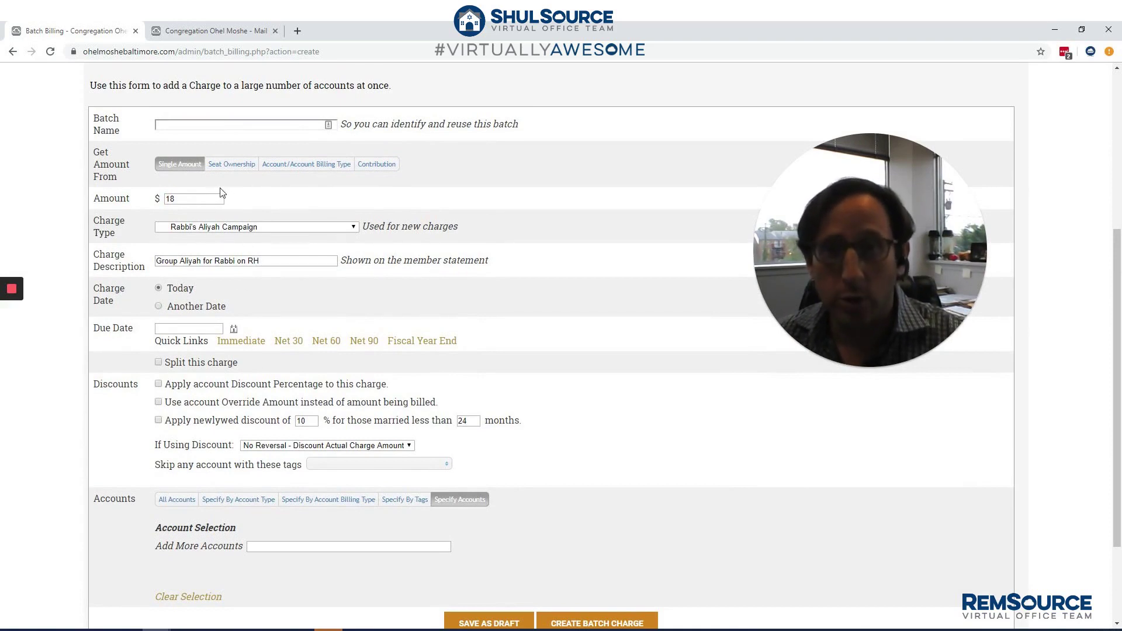
Review the mailing's Contribution list filters for date, amount, charge type and payment status, and return to the batch charge form
left_click(189, 34)
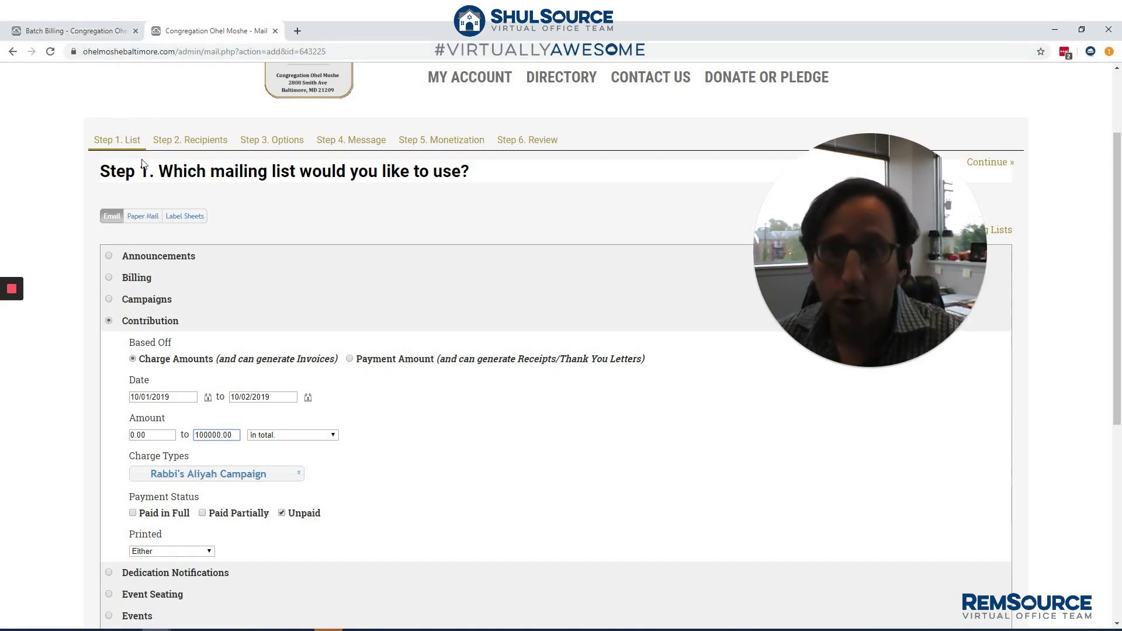
left_click_drag(126, 173, 187, 193)
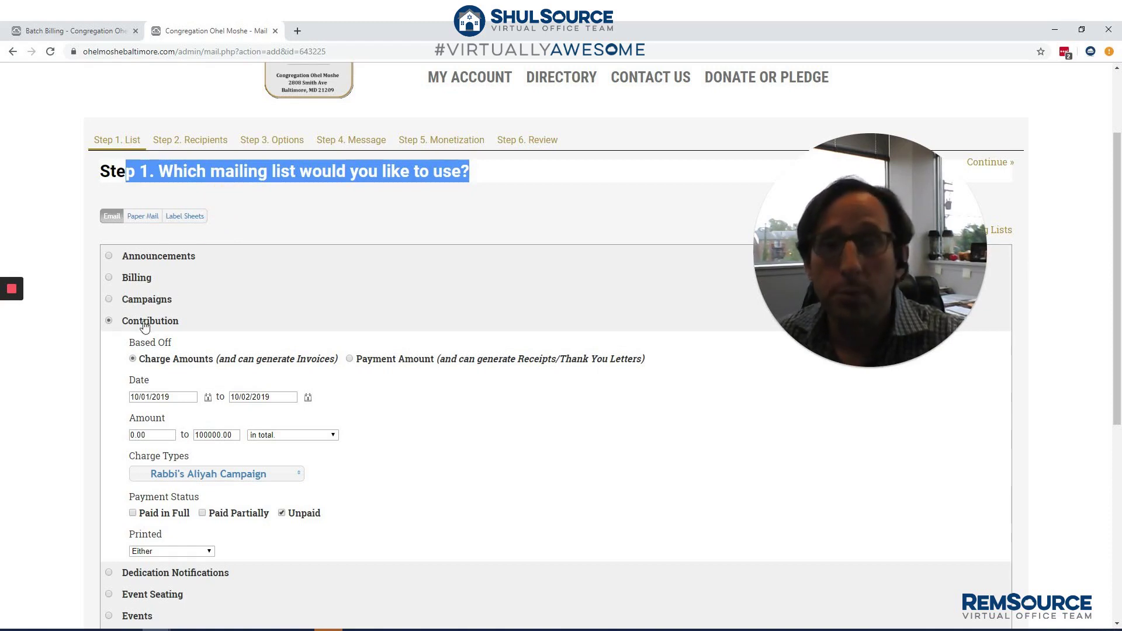
scroll(145, 326, "down", 1)
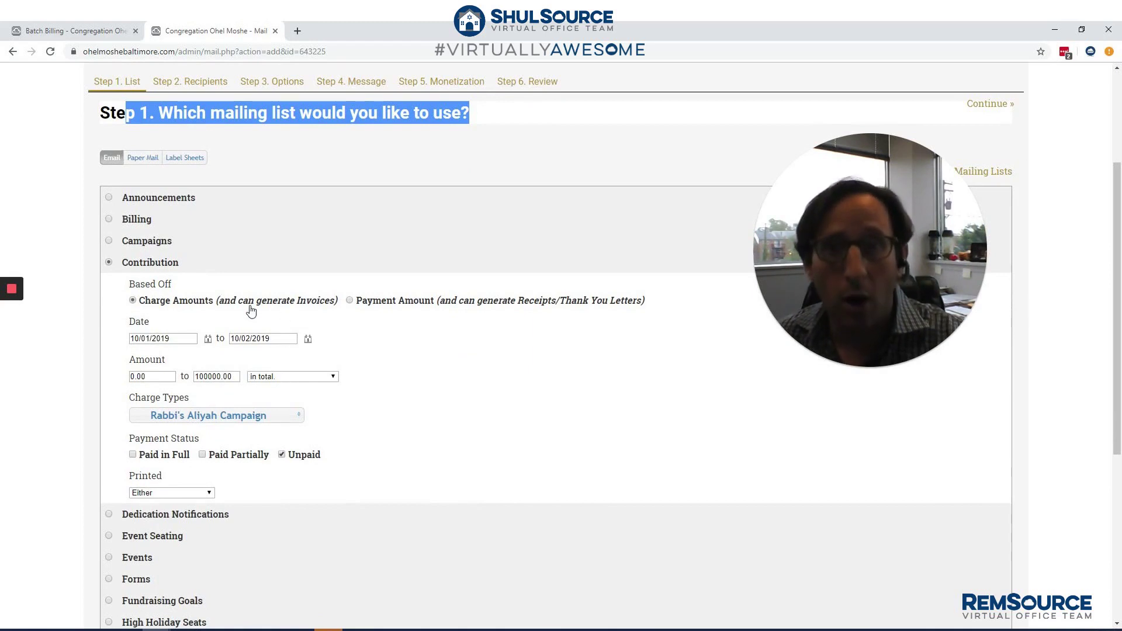
scroll(133, 219, "down", 2)
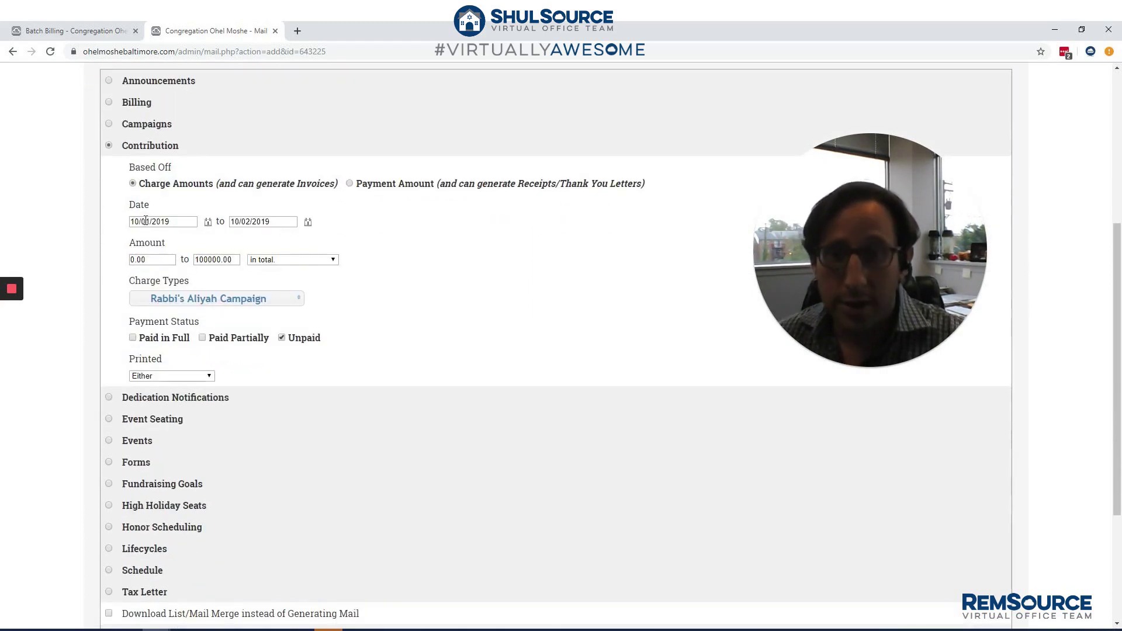
left_click(40, 31)
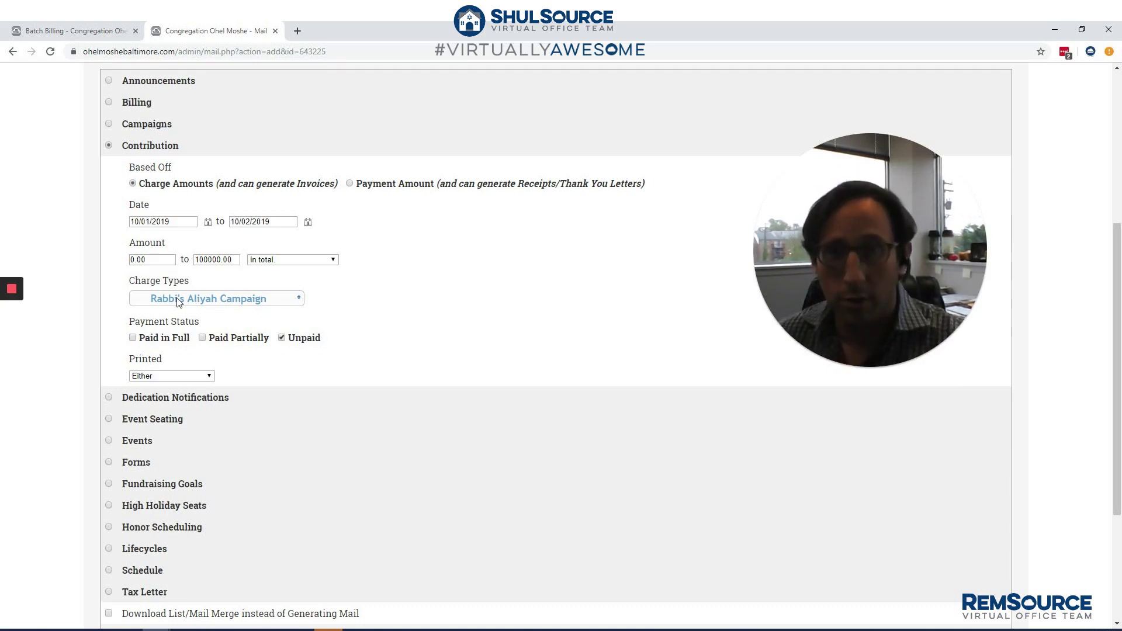
scroll(178, 301, "down", 1)
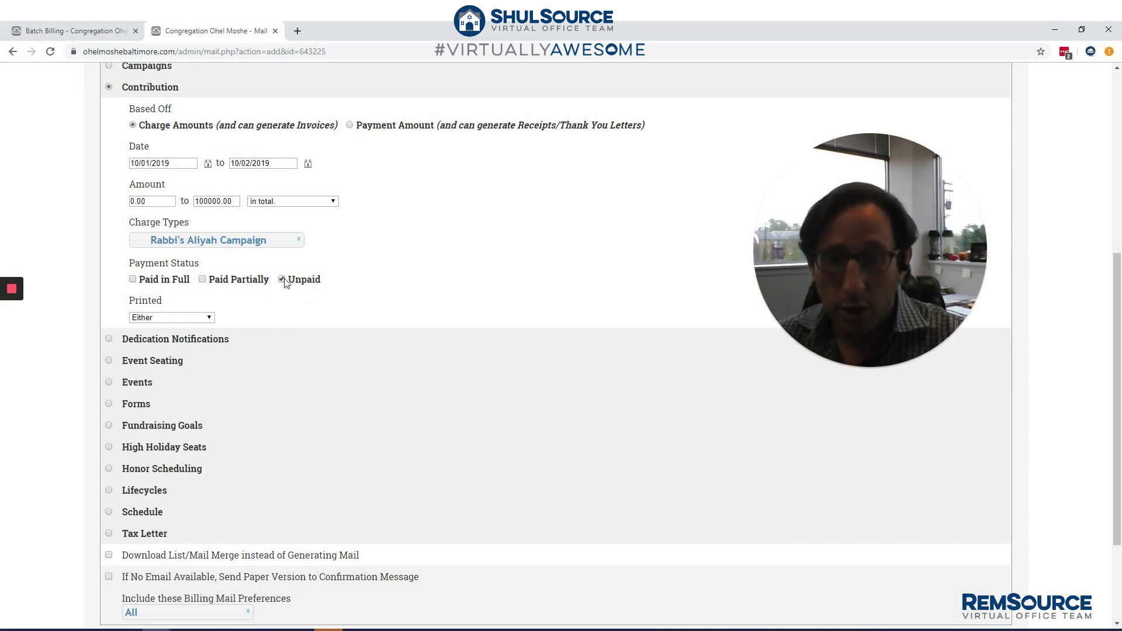
scroll(266, 269, "up", 2)
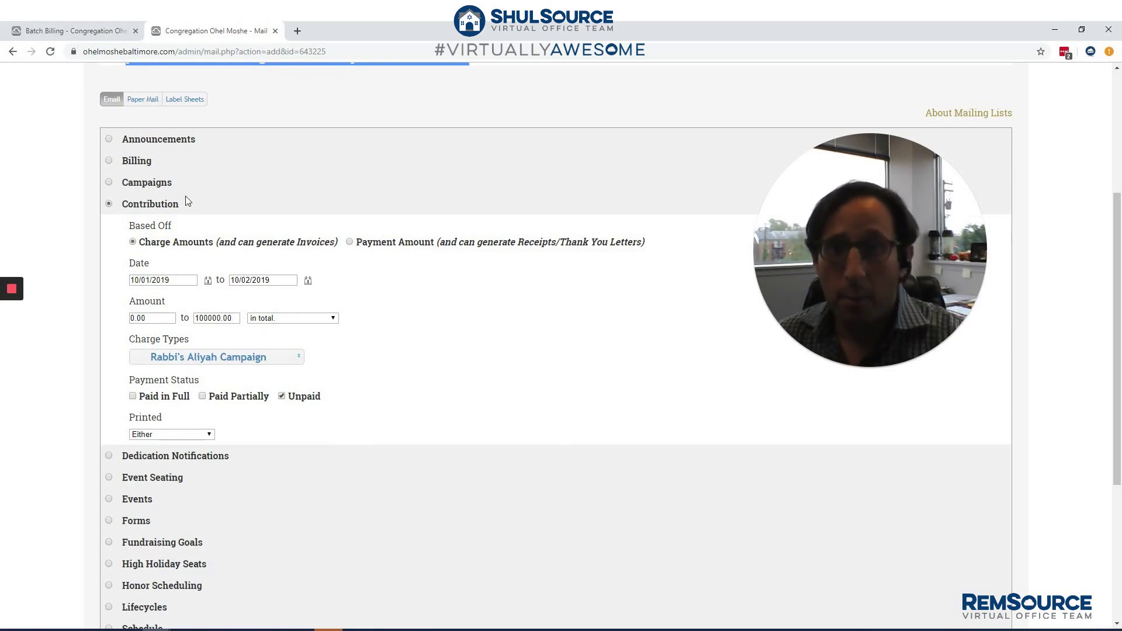
left_click(88, 33)
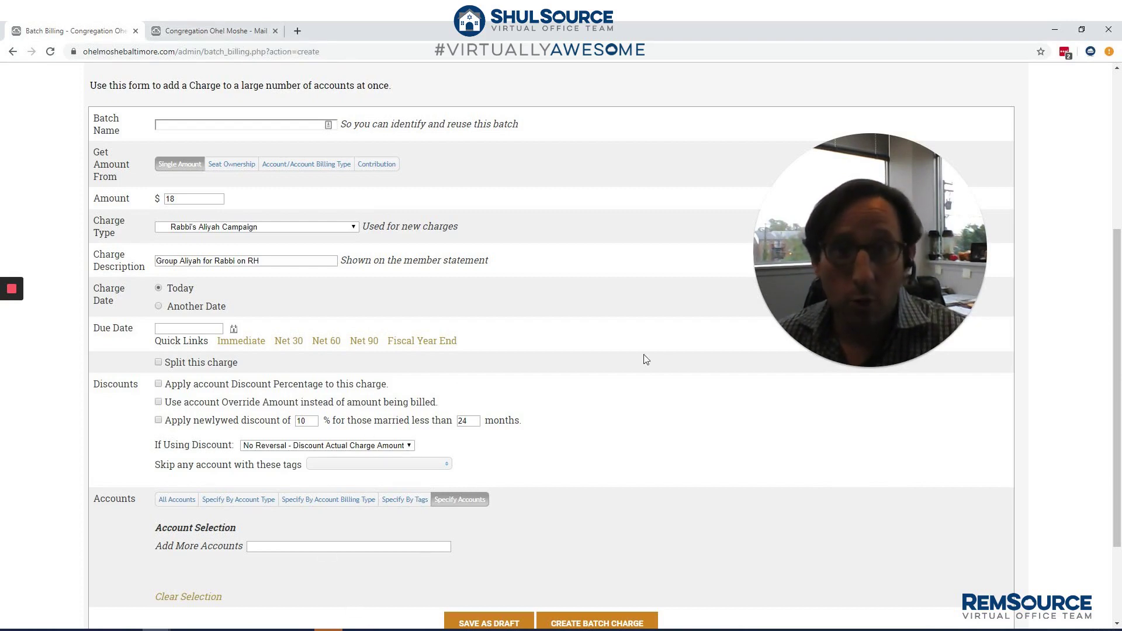
left_click(12, 289)
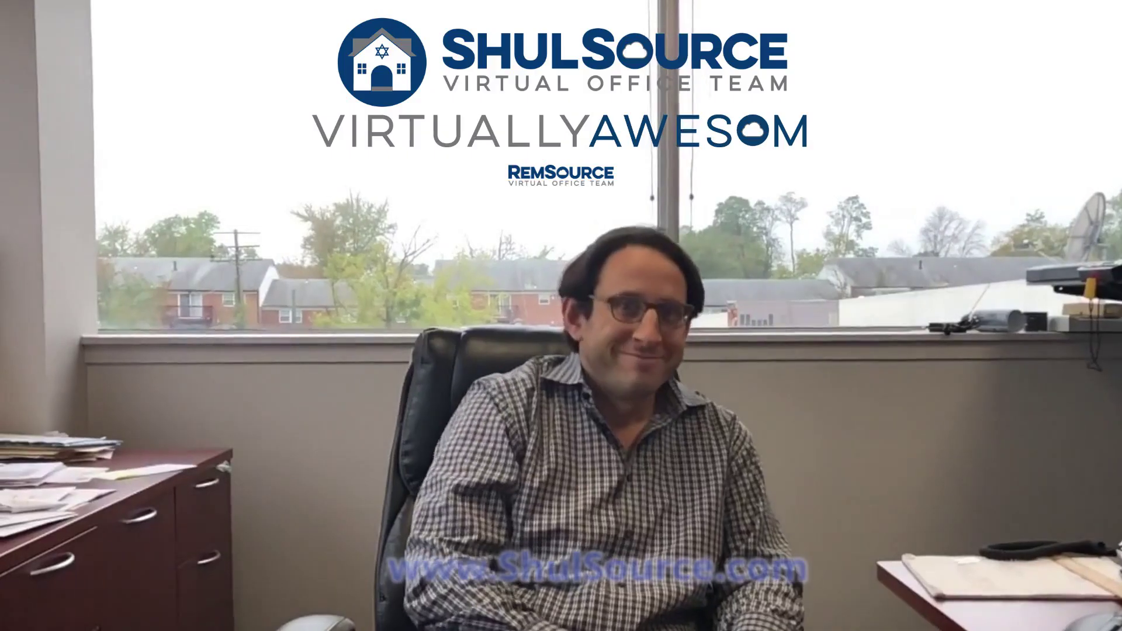